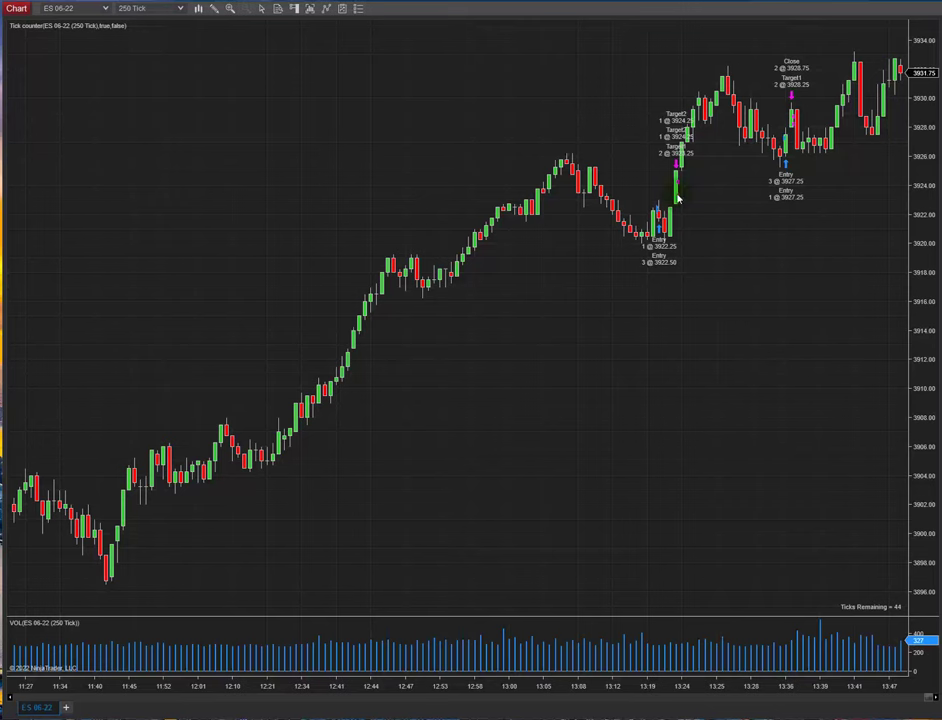
# View the ES 06-22 chart at 1000 ticks and set its interval to 500 ticks.
pyautogui.click(140, 9)
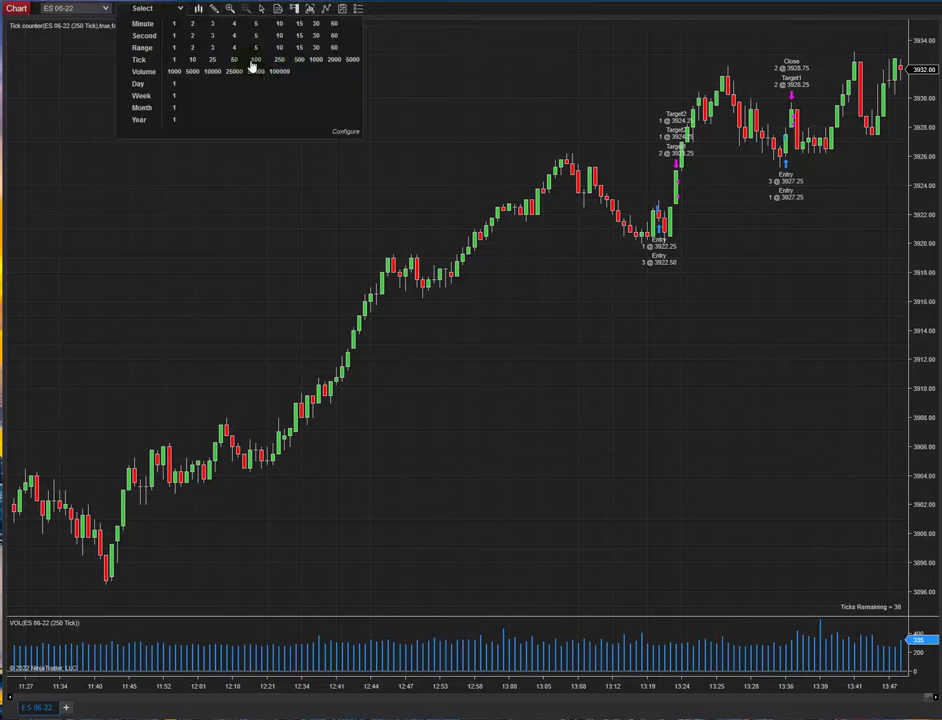
pyautogui.click(322, 64)
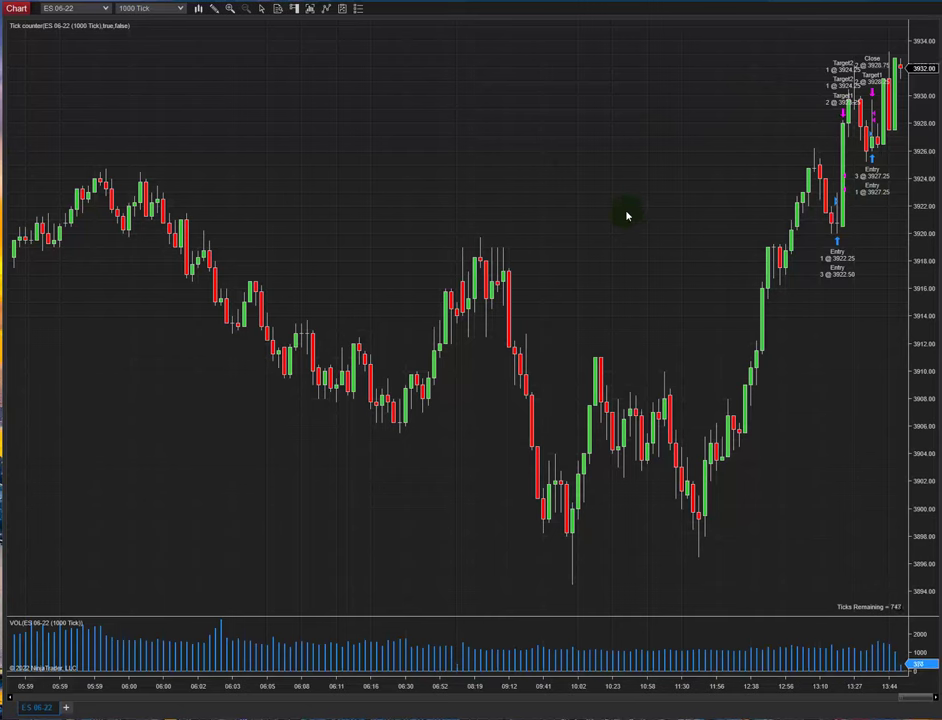
pyautogui.click(181, 10)
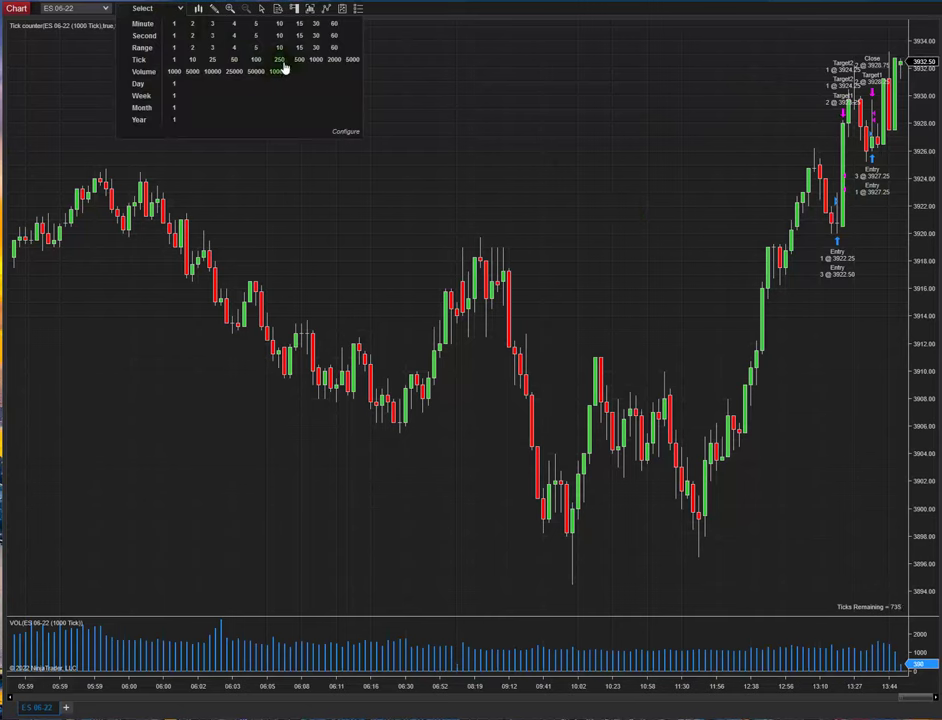
pyautogui.click(299, 60)
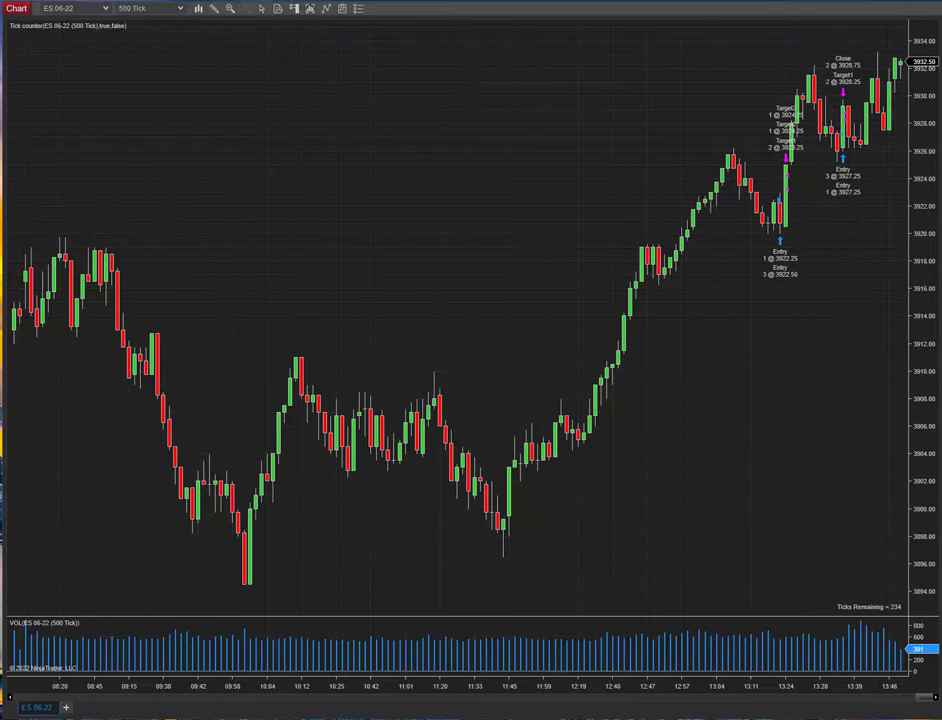
pyautogui.moveTo(506, 535); pyautogui.dragTo(740, 298)
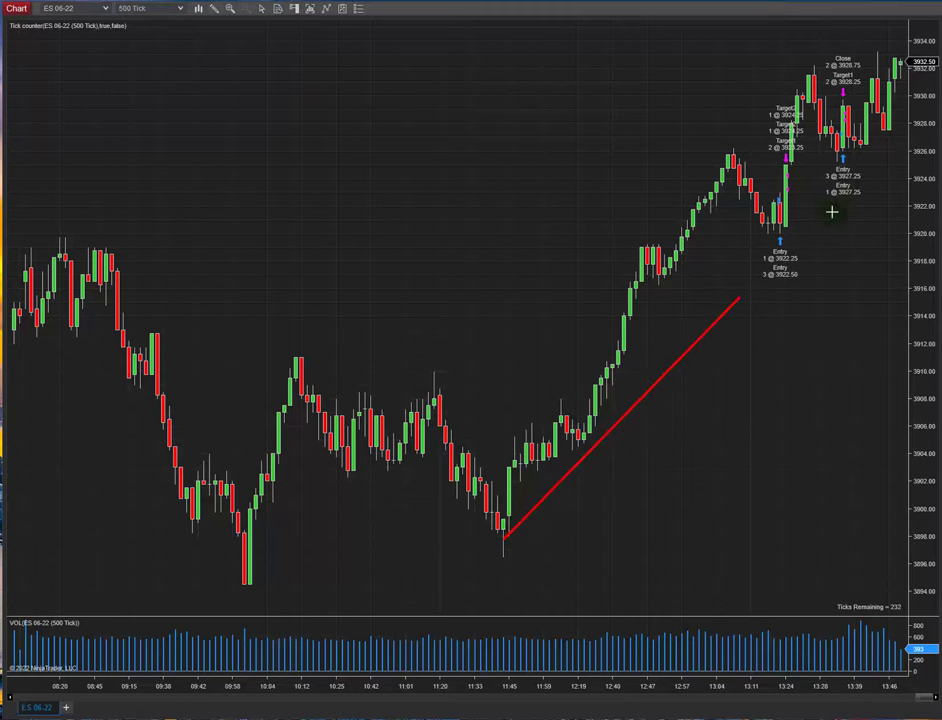
pyautogui.click(908, 114)
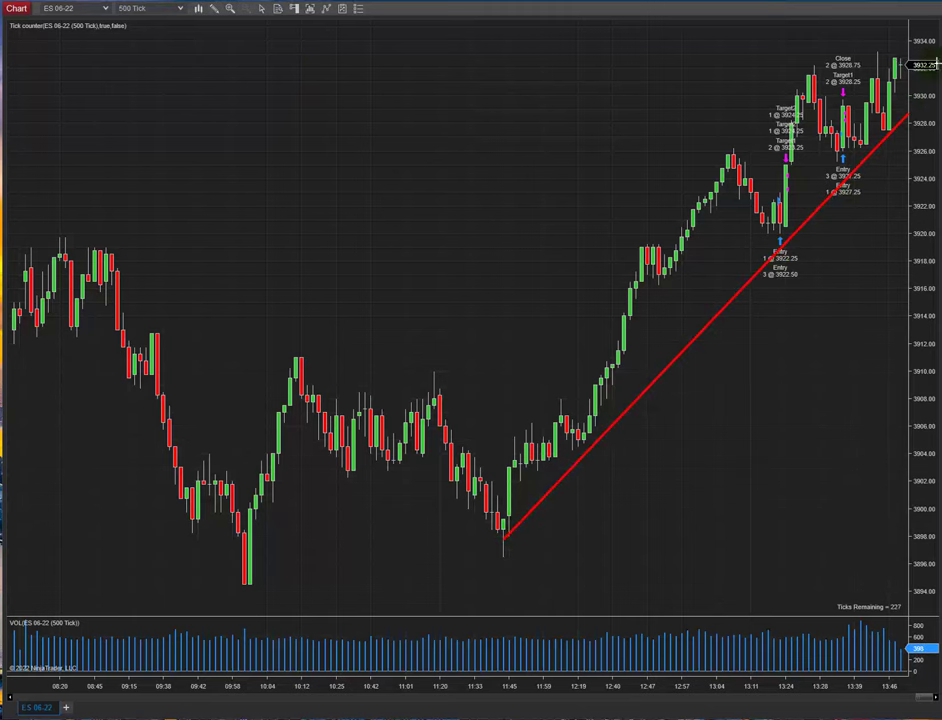
pyautogui.moveTo(770, 524); pyautogui.dragTo(613, 482)
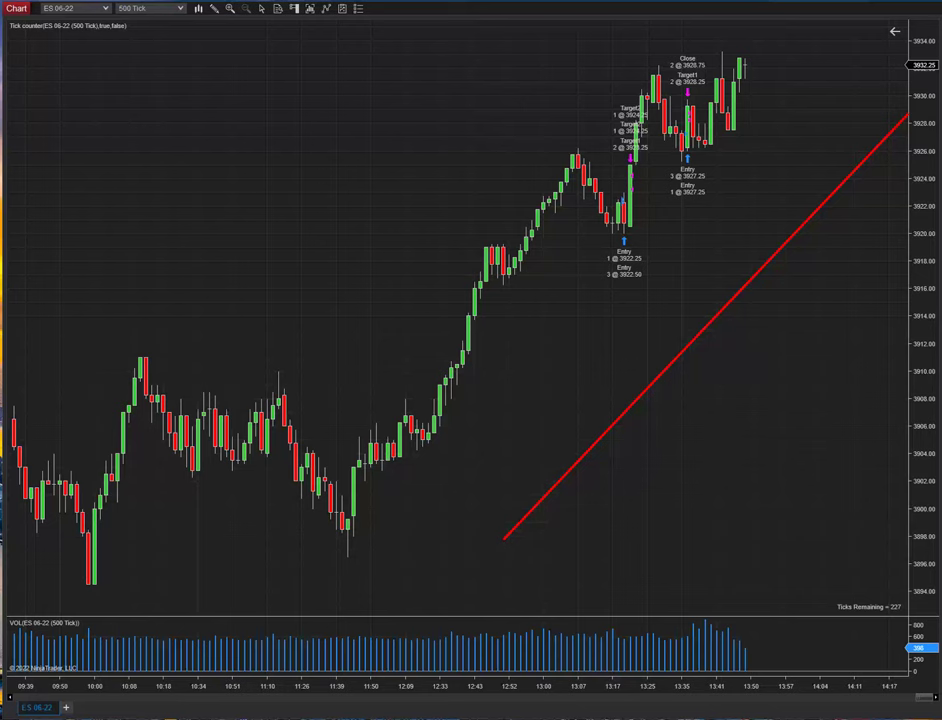
pyautogui.press('Escape')
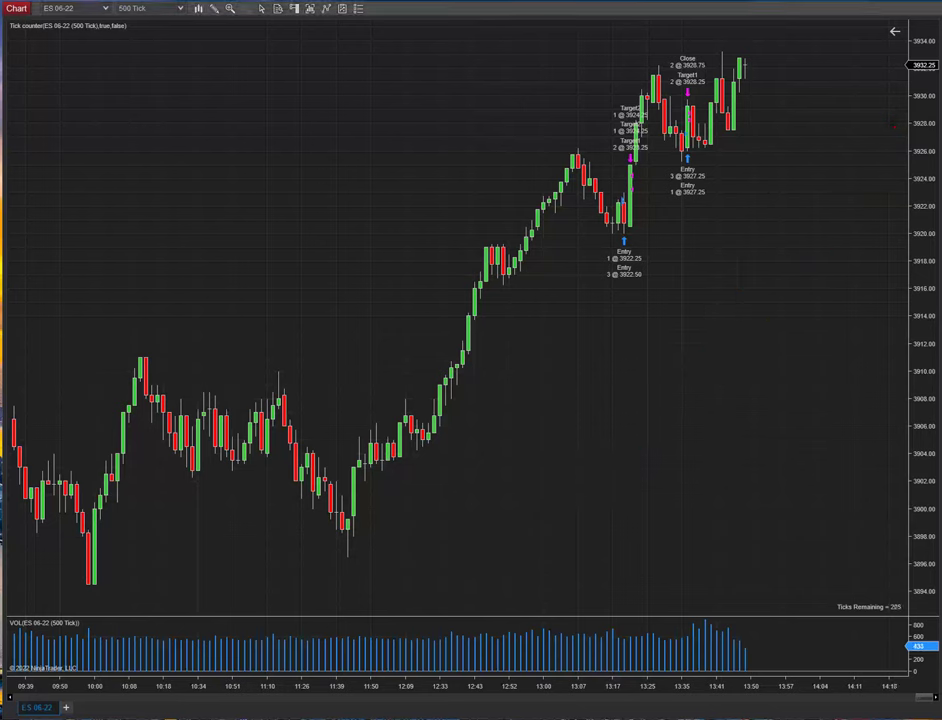
# Draw a red trend line beneath the rising lows from about 11:45 and a roughly parallel line above the highs.
pyautogui.moveTo(347, 541); pyautogui.dragTo(841, 42)
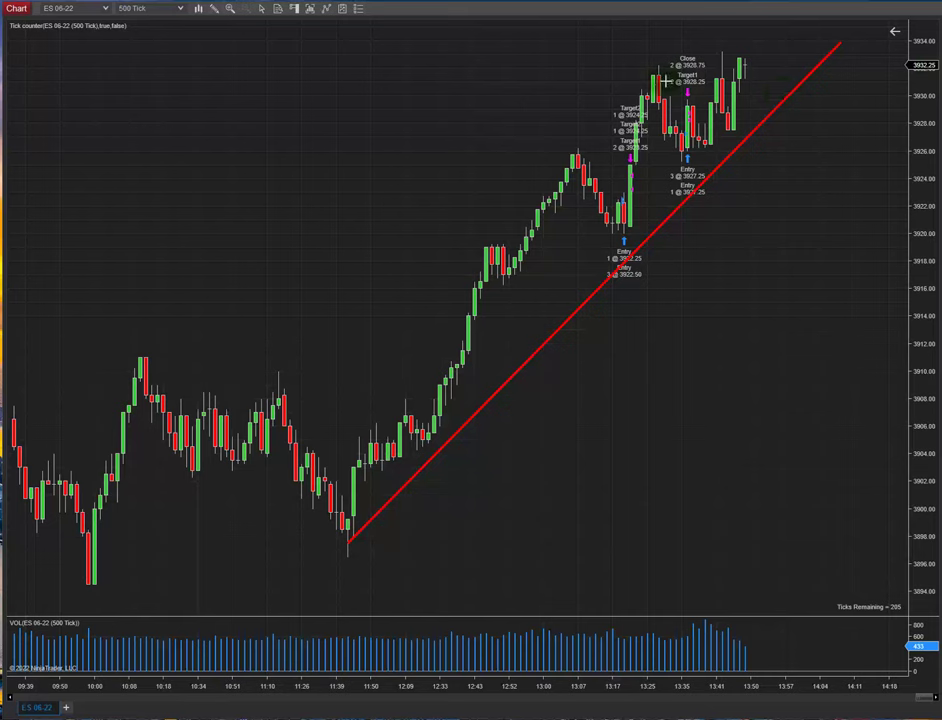
pyautogui.moveTo(690, 34); pyautogui.dragTo(331, 393)
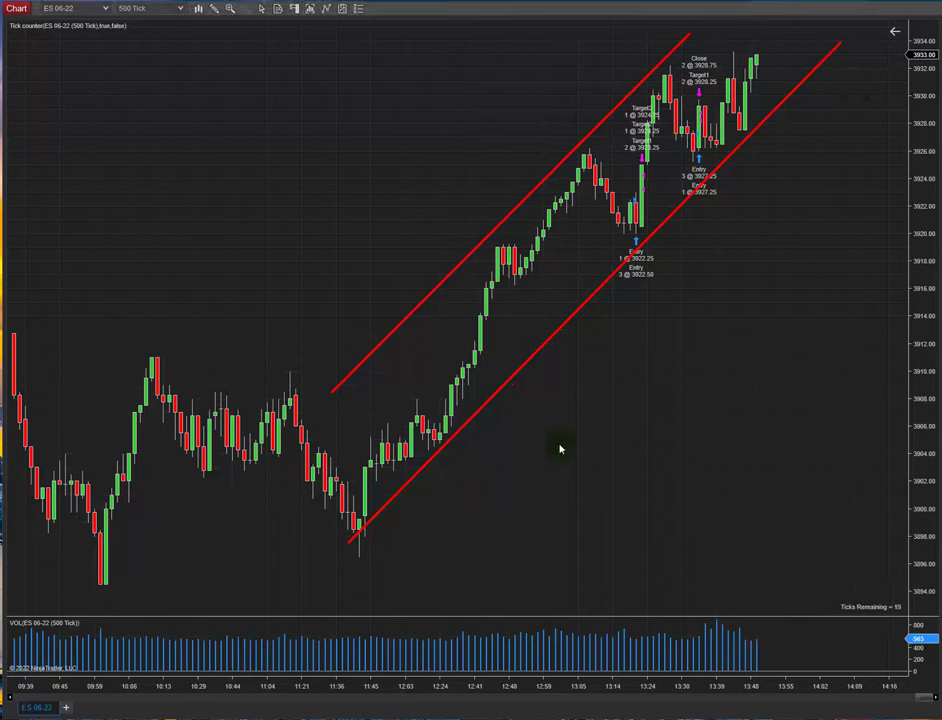
# Switch to the Trading Journal spreadsheet, review its session checklist over the chart, and move its window back off the chart.
pyautogui.moveTo(2, 105); pyautogui.dragTo(820, 33)
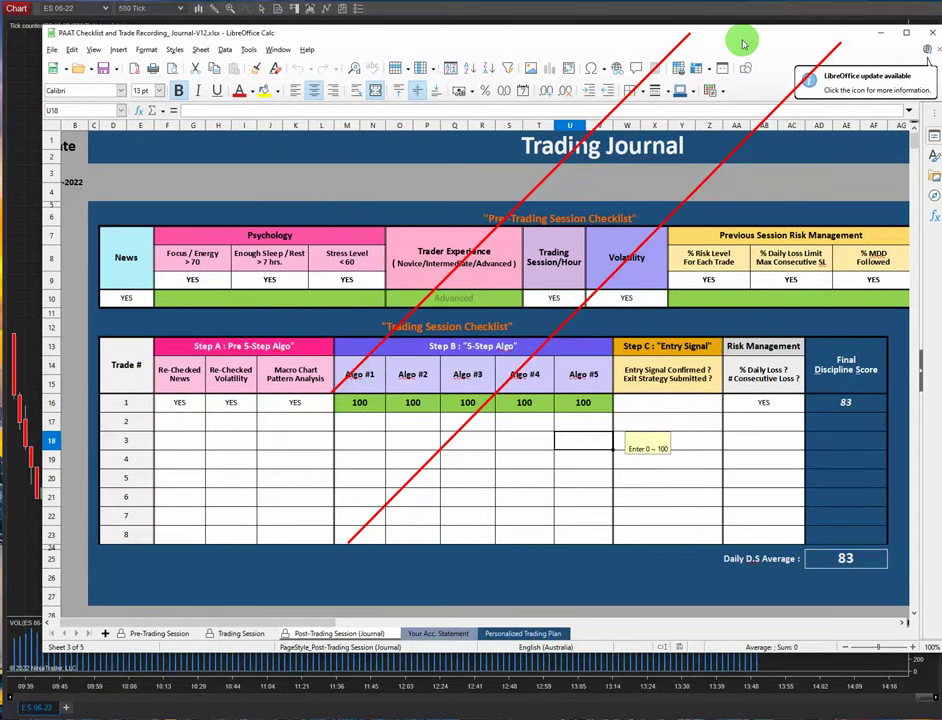
pyautogui.moveTo(570, 36); pyautogui.dragTo(2, 70)
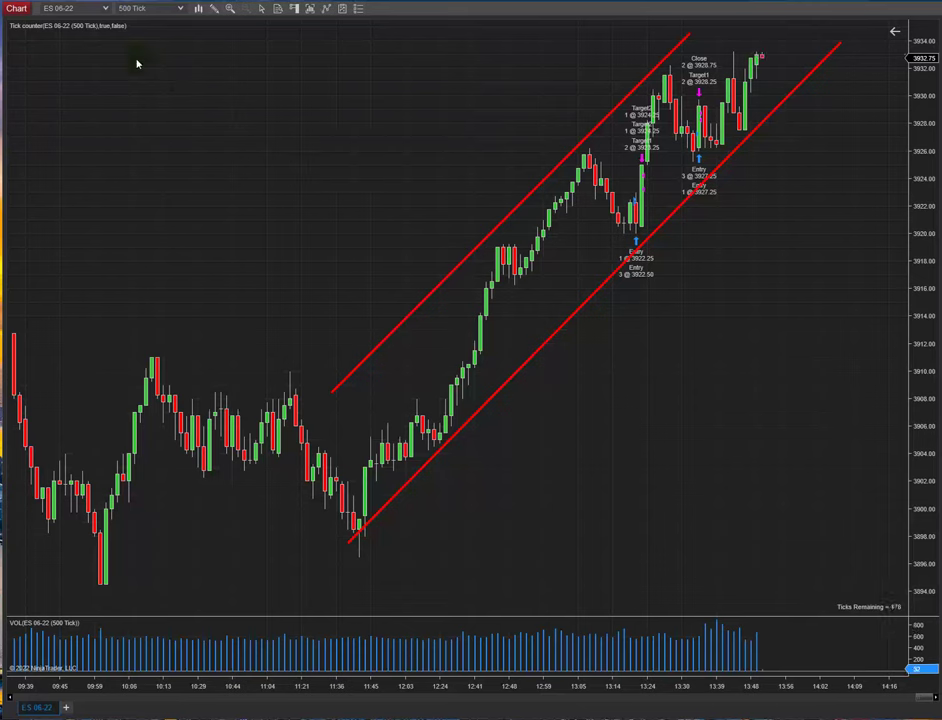
# Set the ES 06-22 chart interval to 250 ticks and clear the two red trend lines.
pyautogui.click(182, 13)
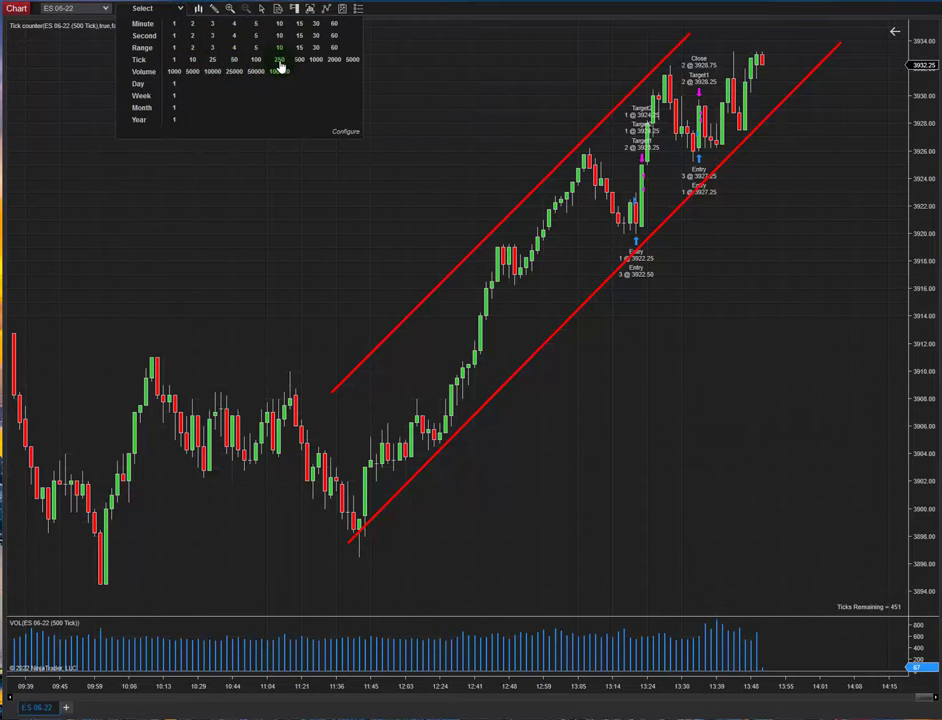
pyautogui.click(279, 60)
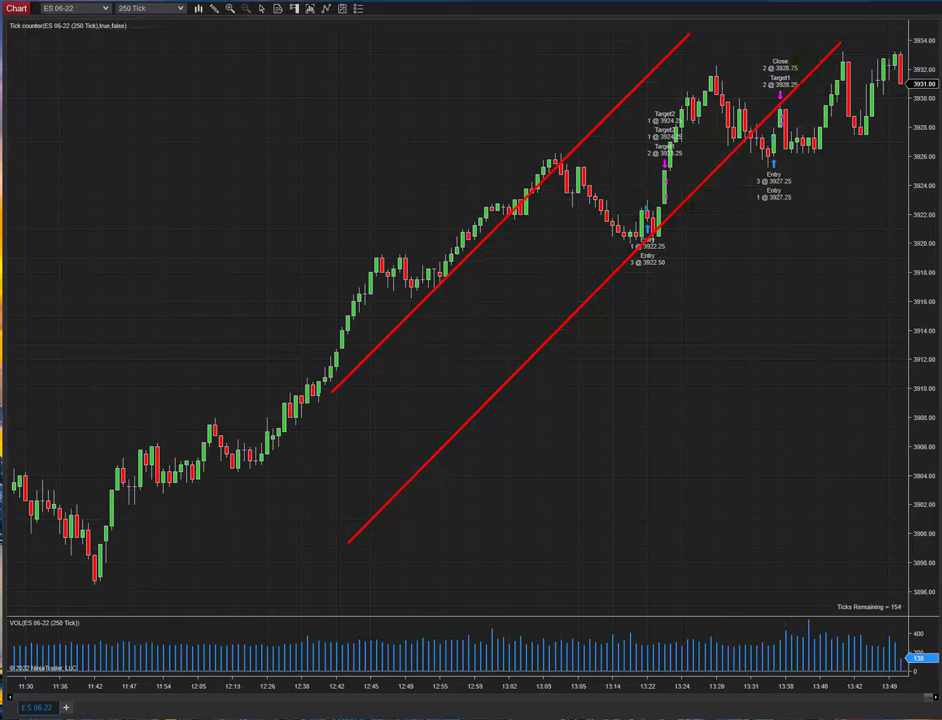
pyautogui.hotkey('ctrl', 'z')
pyautogui.press('Delete')
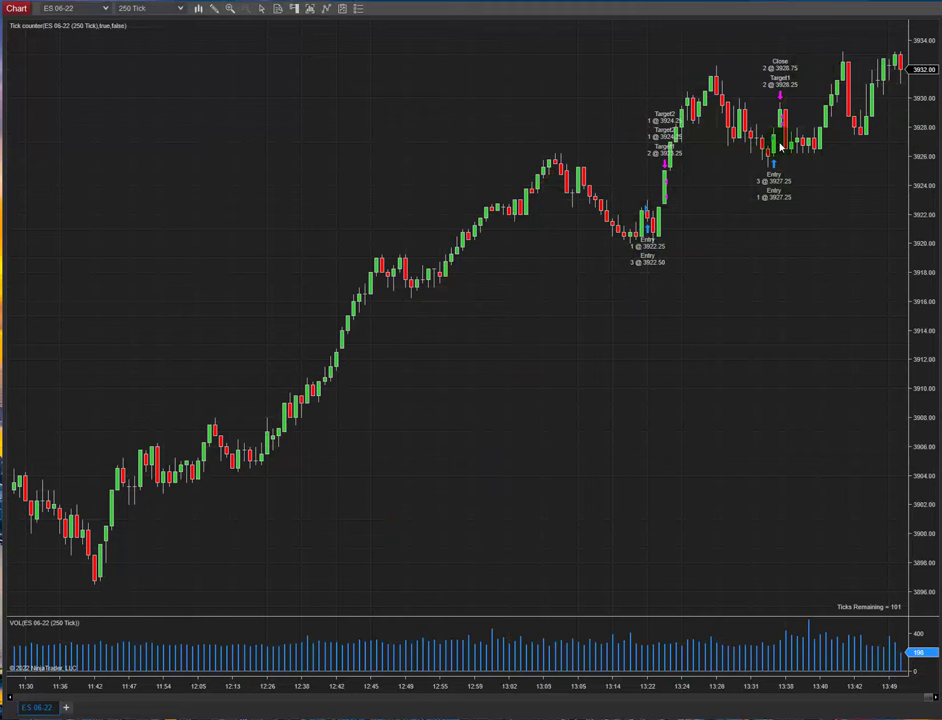
# Examine the two trades on the 100-tick chart and return the chart to 250 ticks.
pyautogui.click(181, 9)
pyautogui.click(257, 60)
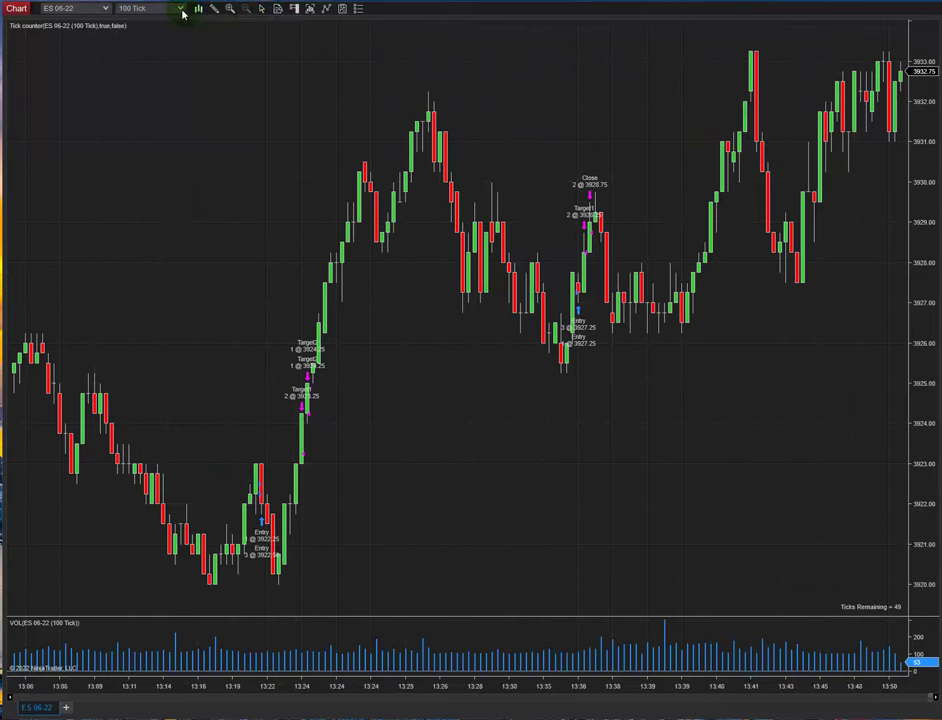
pyautogui.click(132, 10)
pyautogui.click(281, 61)
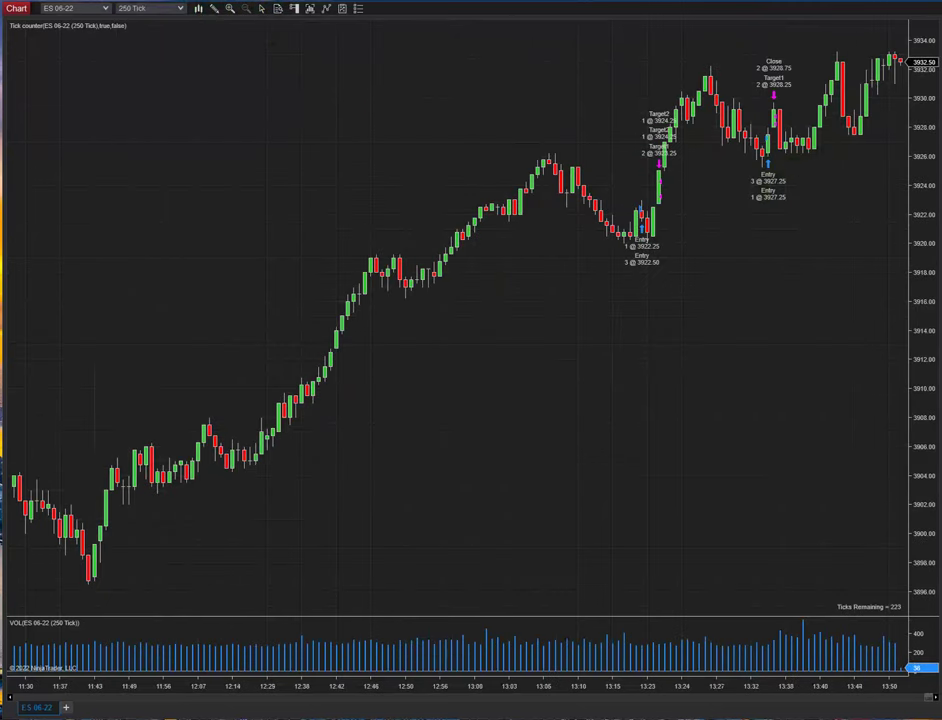
# Draw a red rising channel on the 250-tick chart, beneath the lows near both entries and above the two main highs.
pyautogui.moveTo(587, 283)
pyautogui.mouseDown()
pyautogui.moveTo(852, 163)
pyautogui.moveTo(858, 132)
pyautogui.mouseUp()
pyautogui.moveTo(761, 48)
pyautogui.mouseDown()
pyautogui.moveTo(606, 93)
pyautogui.moveTo(466, 190)
pyautogui.mouseUp()
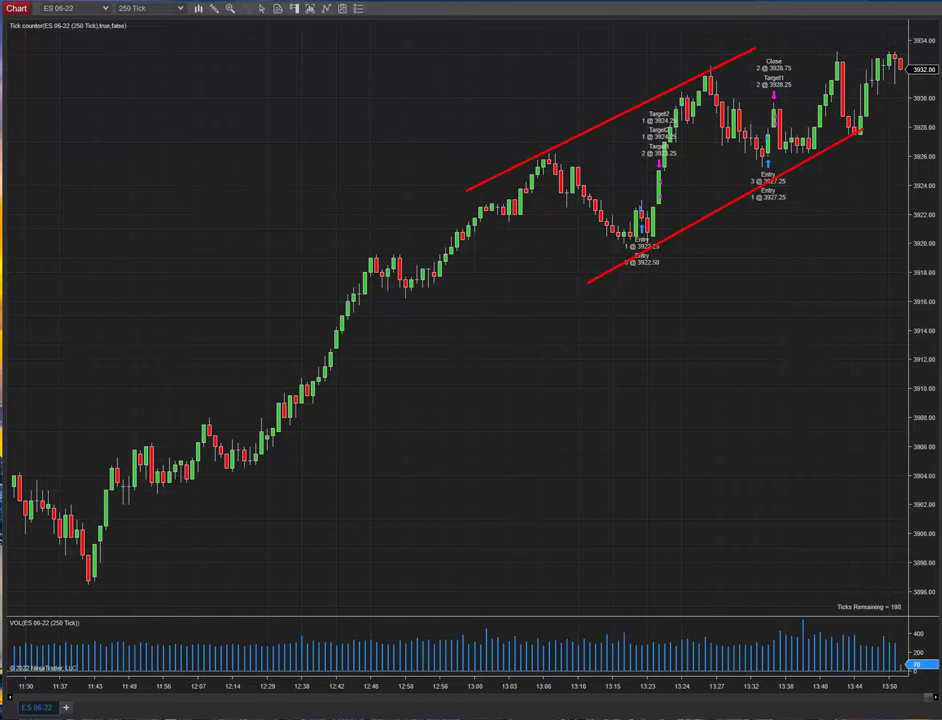
# Review the 5-Step Algo scores of trade 1 in the Trading Journal spreadsheet and move its window off the chart.
pyautogui.moveTo(99, 84); pyautogui.dragTo(752, 33)
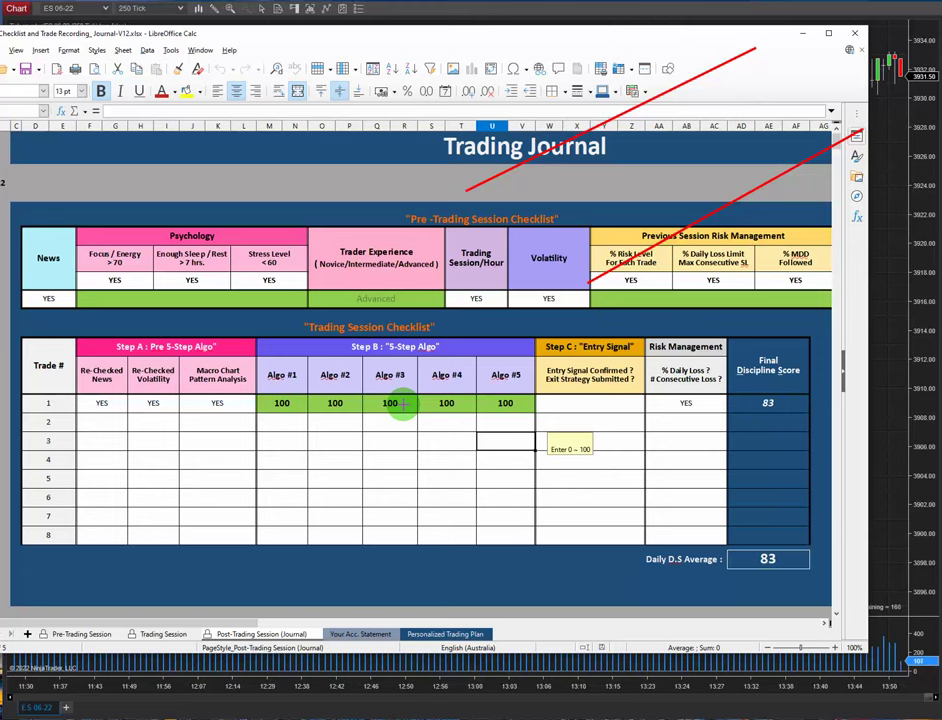
pyautogui.click(742, 35)
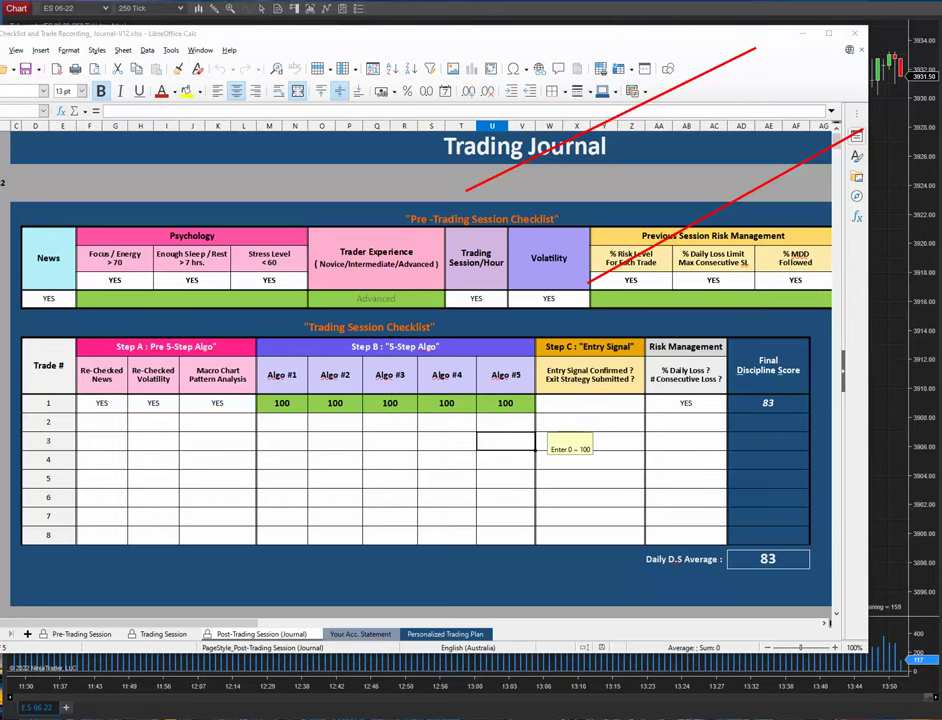
pyautogui.moveTo(744, 43); pyautogui.dragTo(0, 62)
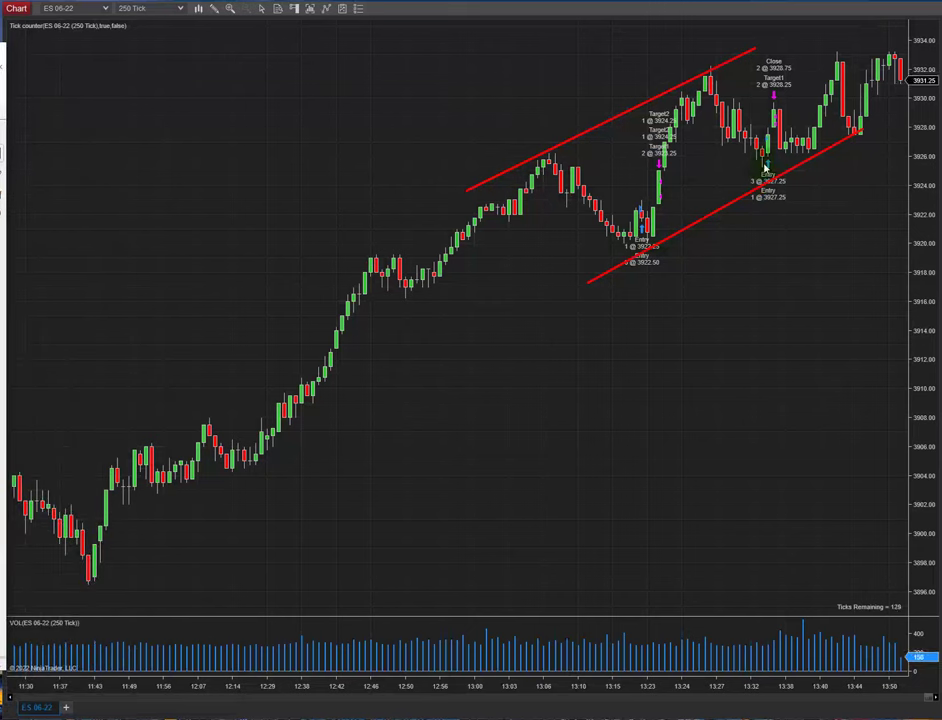
# Set the chart interval to 500 ticks, clear the red channel lines, and leave empty space after the latest bar.
pyautogui.click(181, 9)
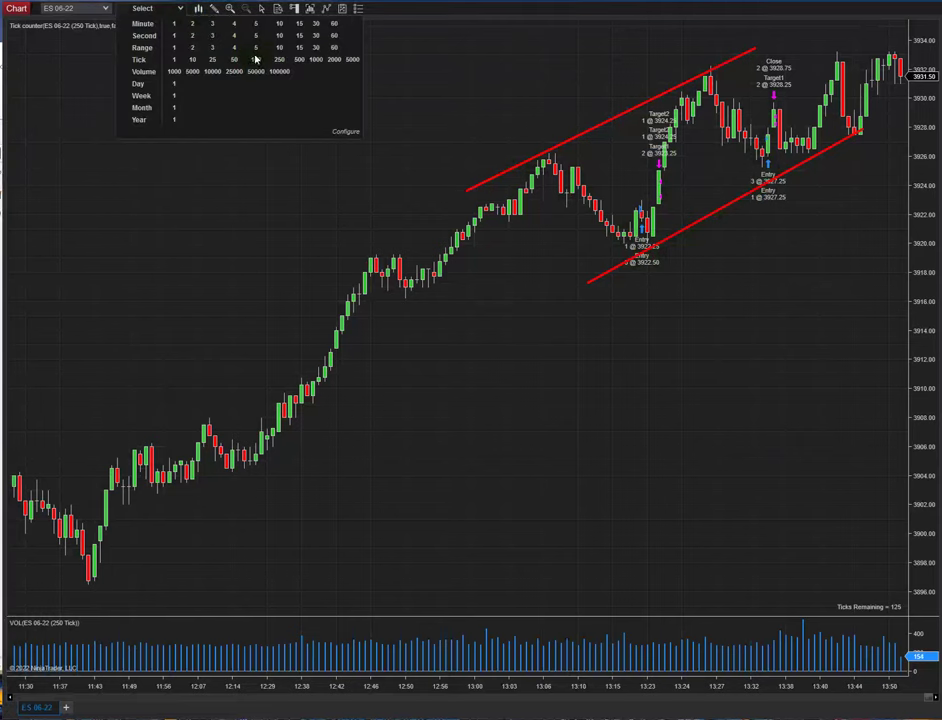
pyautogui.click(299, 60)
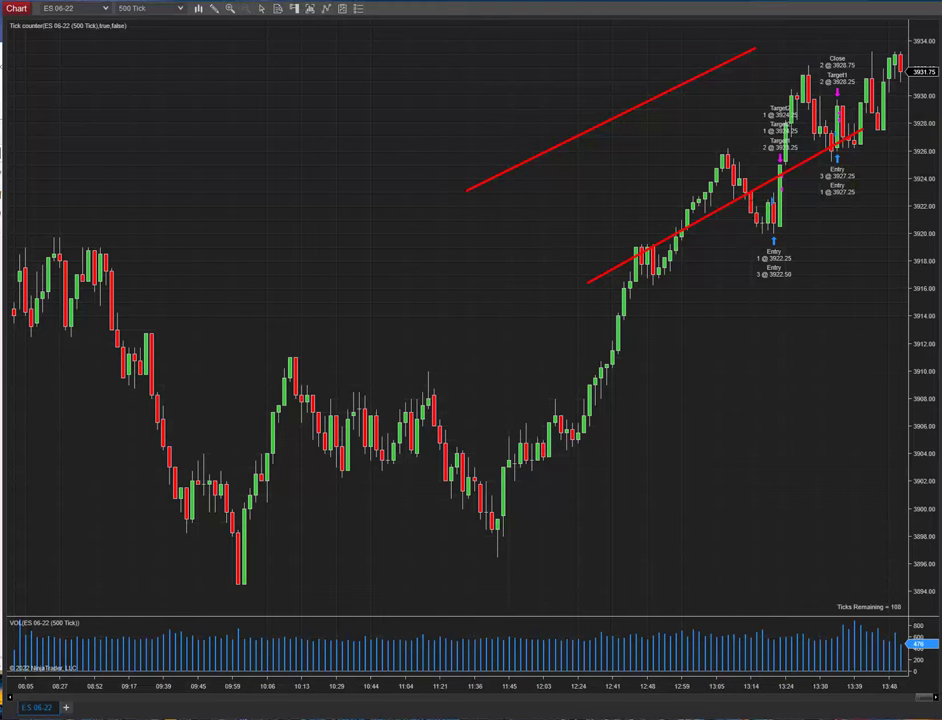
pyautogui.press('Delete')
pyautogui.press('Delete')
pyautogui.moveTo(849, 237); pyautogui.dragTo(763, 240)
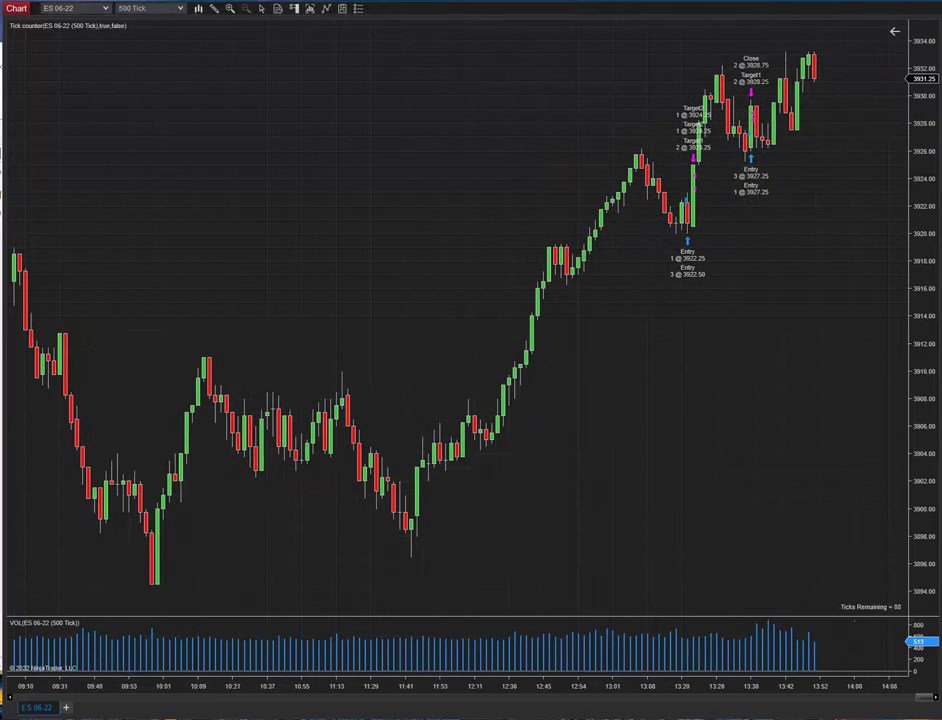
# Draw a red rising channel on the 500-tick chart, from the low near 11:41 beneath the lows and above the highs.
pyautogui.click(408, 542)
pyautogui.click(873, 49)
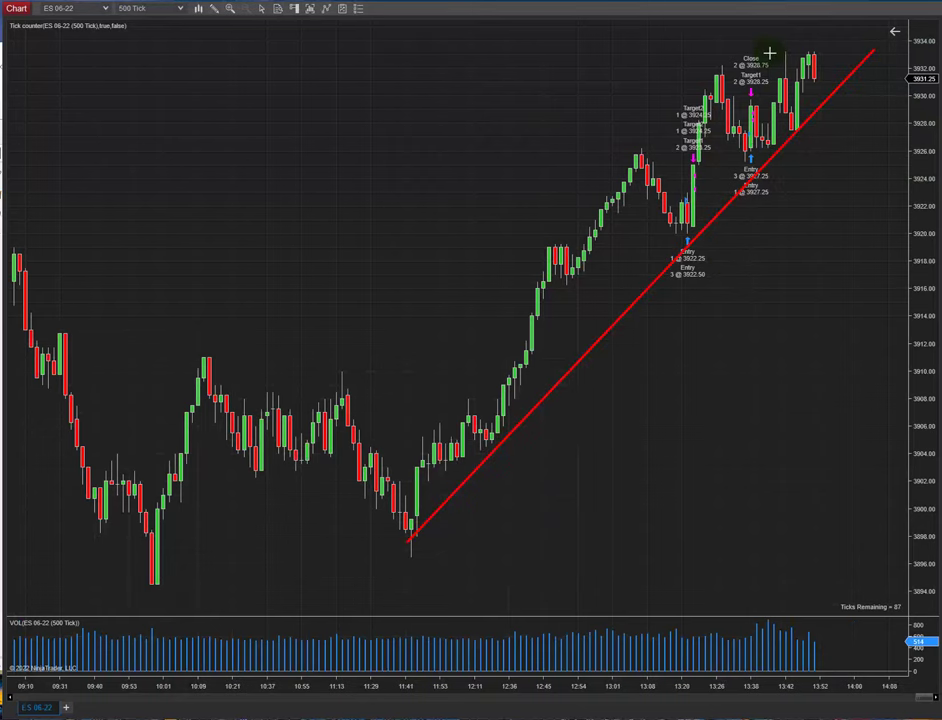
pyautogui.click(460, 322)
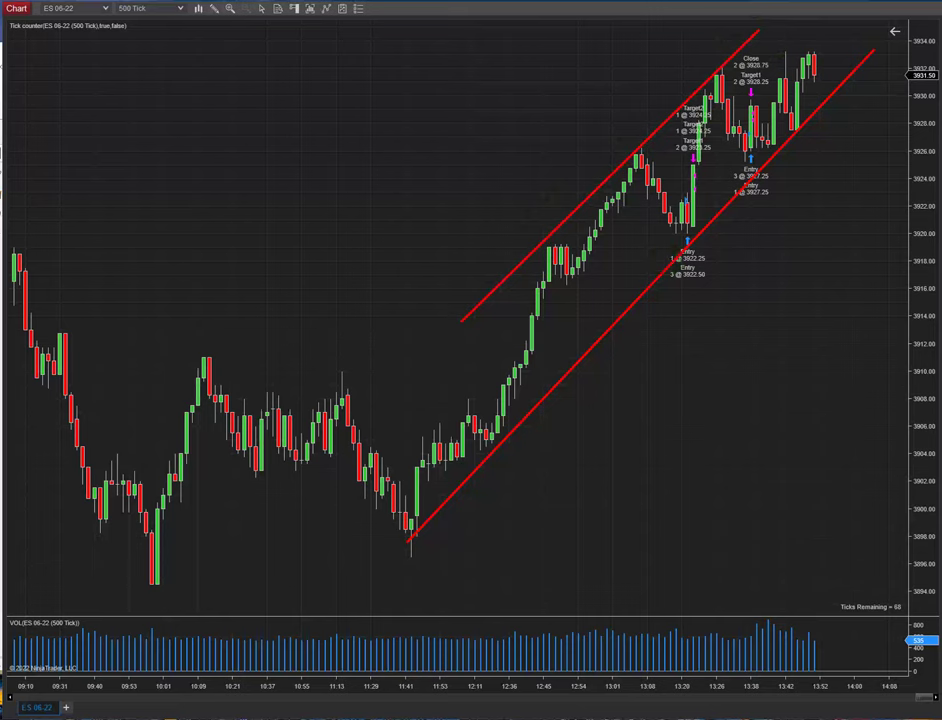
# Number the two trade entries 1 and 2, add a red check mark above each, and underline both entry labels.
pyautogui.click(689, 238)
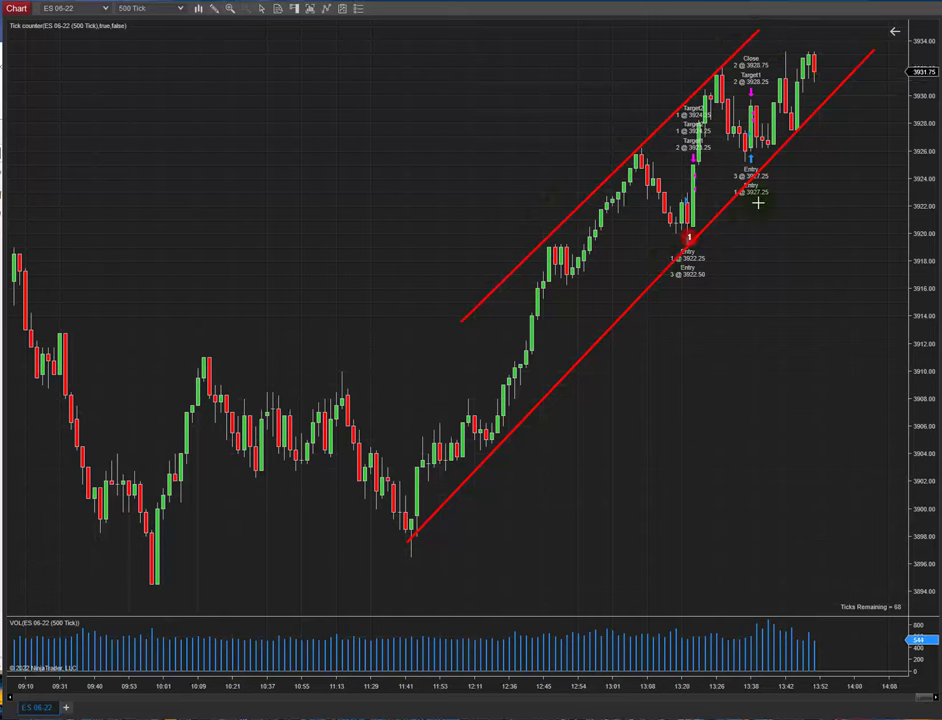
pyautogui.click(750, 166)
pyautogui.moveTo(713, 151); pyautogui.dragTo(763, 125)
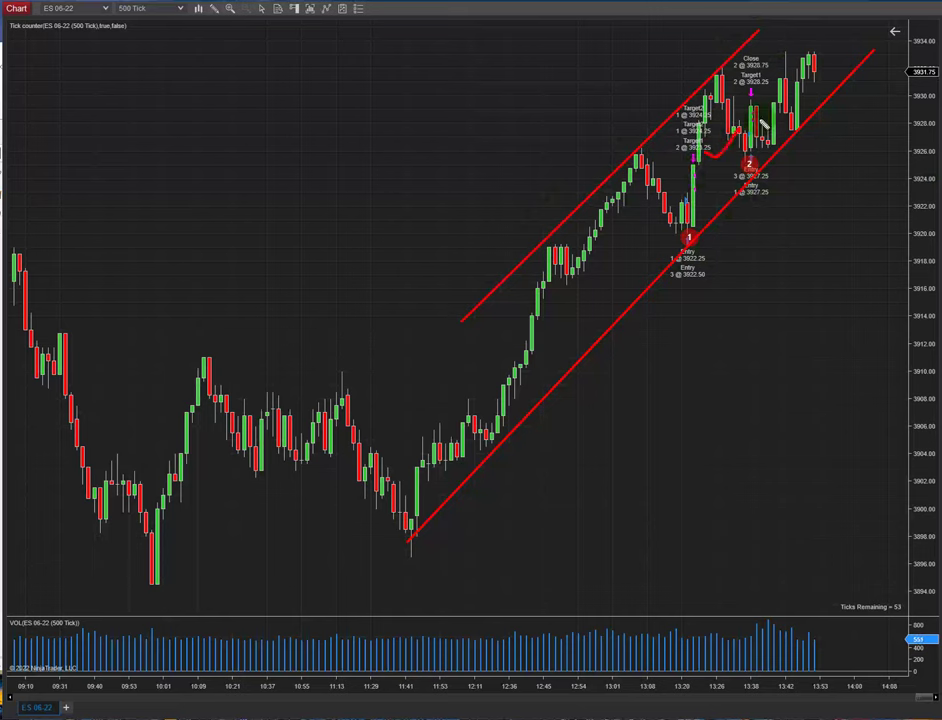
pyautogui.moveTo(762, 77); pyautogui.dragTo(794, 55)
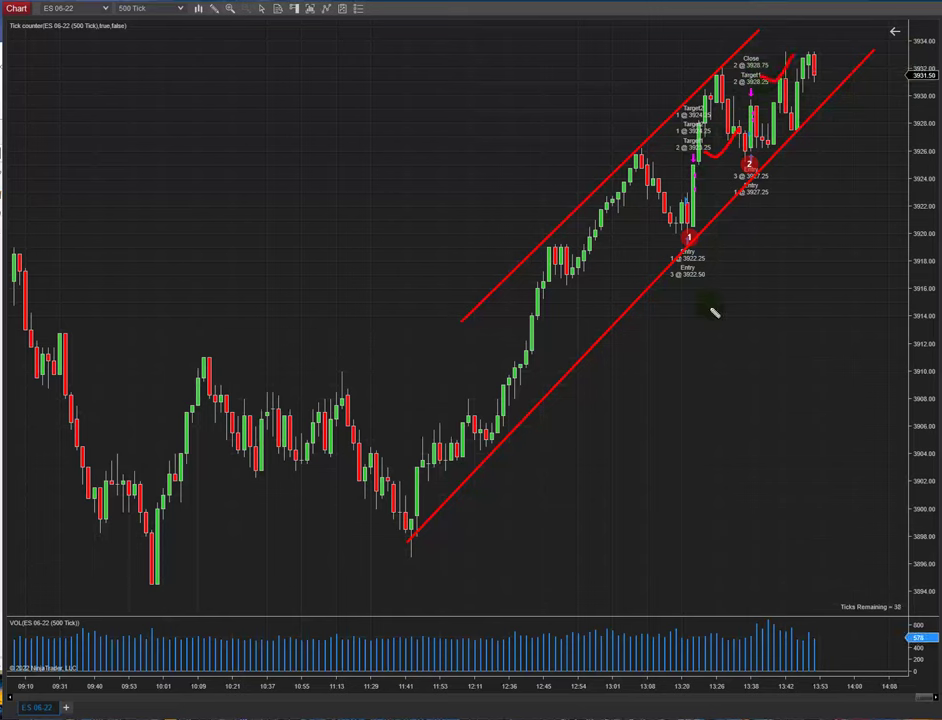
pyautogui.moveTo(720, 291); pyautogui.dragTo(682, 293)
pyautogui.moveTo(768, 222); pyautogui.dragTo(743, 220)
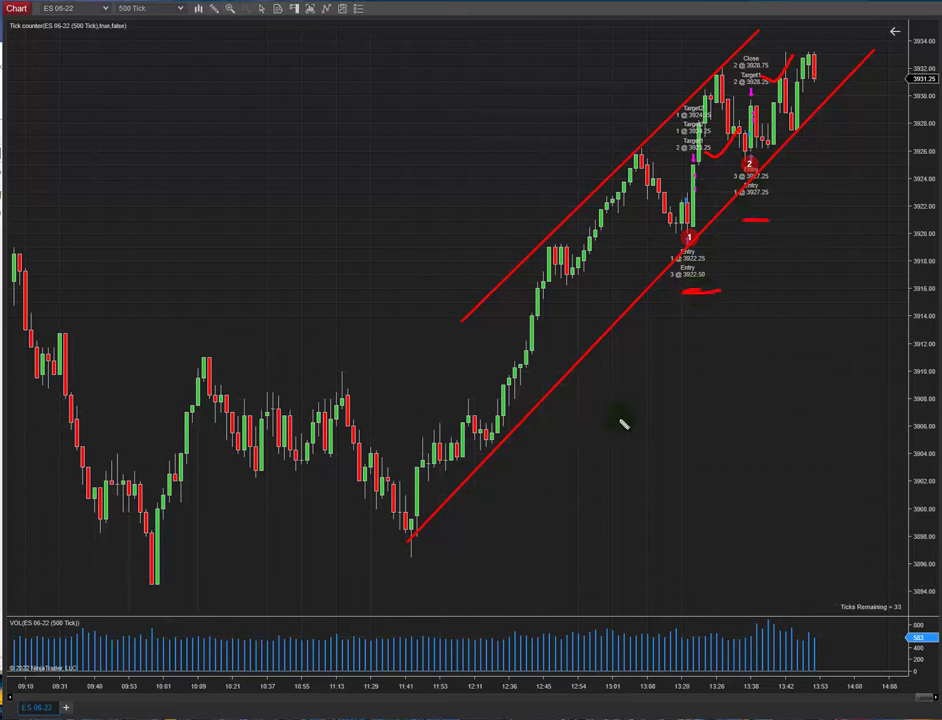
# Bring the Trading Journal spreadsheet over the annotated chart, review its checklist scores, and move it away again.
pyautogui.moveTo(2, 45); pyautogui.dragTo(748, 9)
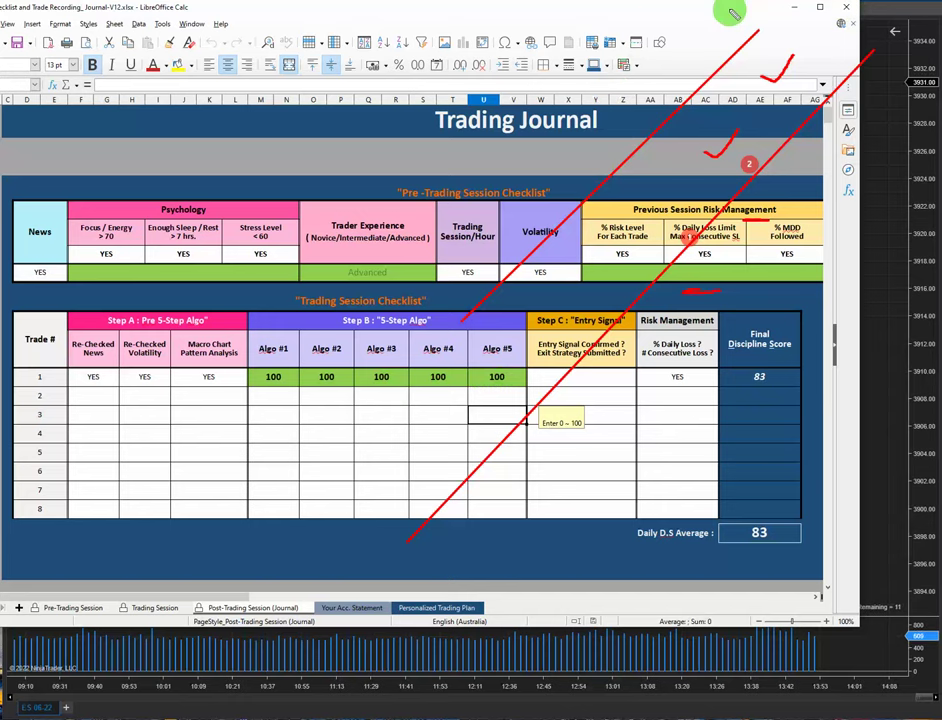
pyautogui.moveTo(730, 11)
pyautogui.mouseDown()
pyautogui.moveTo(248, 40)
pyautogui.moveTo(0, 42)
pyautogui.mouseUp()
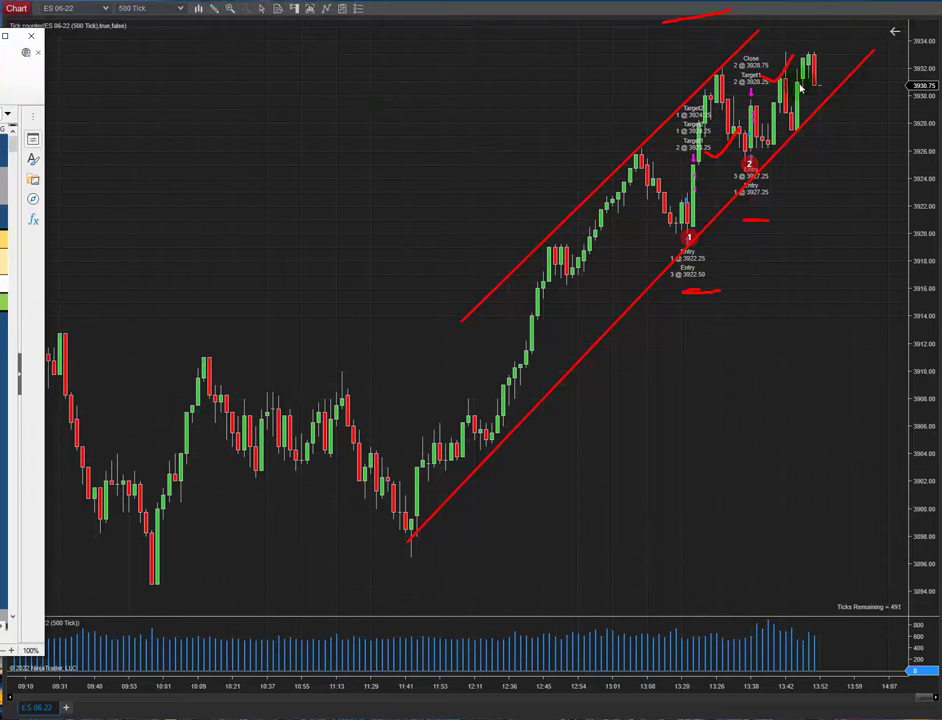